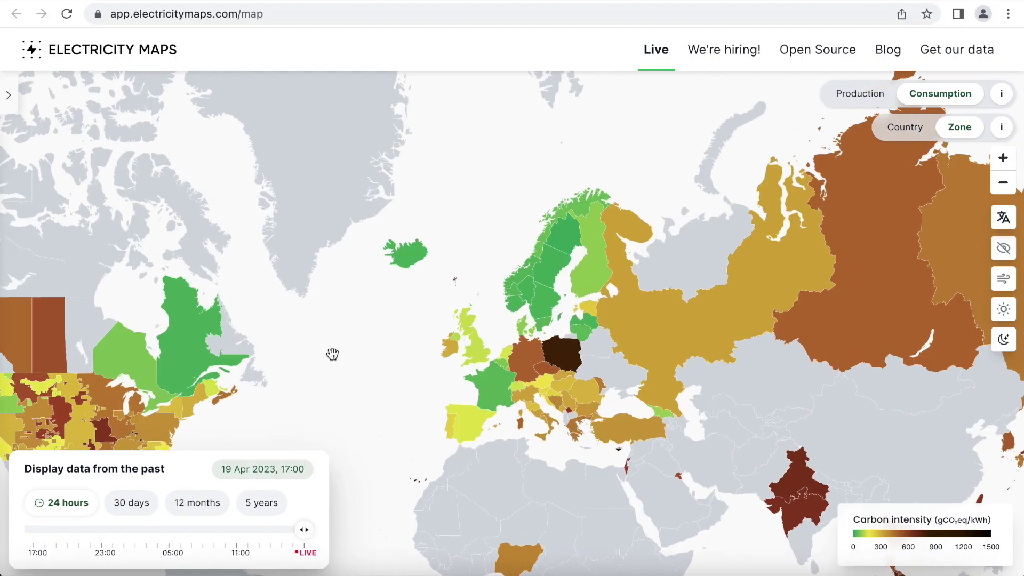
- Pan the Electricity Maps live map to Europe and check Great Britain's carbon intensity
scroll(332, 354, "up", 5)
left_click_drag(683, 333, 460, 335)
mouse_move(462, 334)
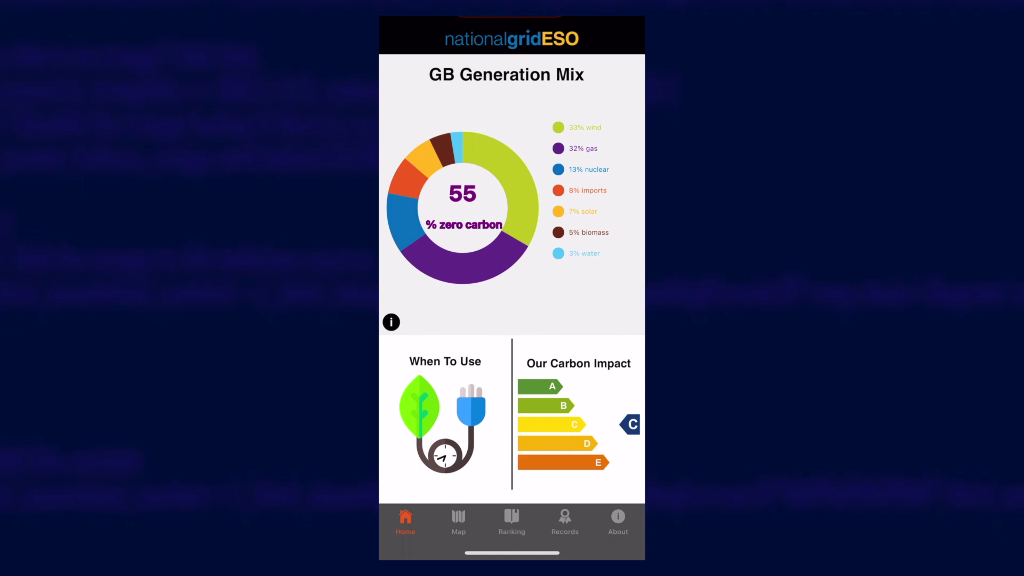
- Show the regional carbon map and select South England to see 66 gCO2/kWh
left_click(458, 522)
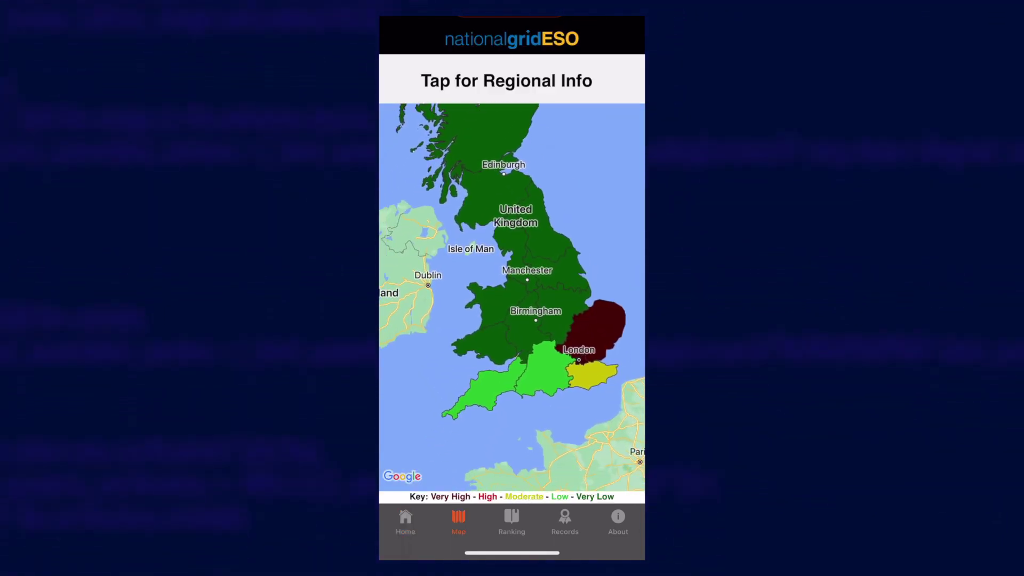
left_click(541, 373)
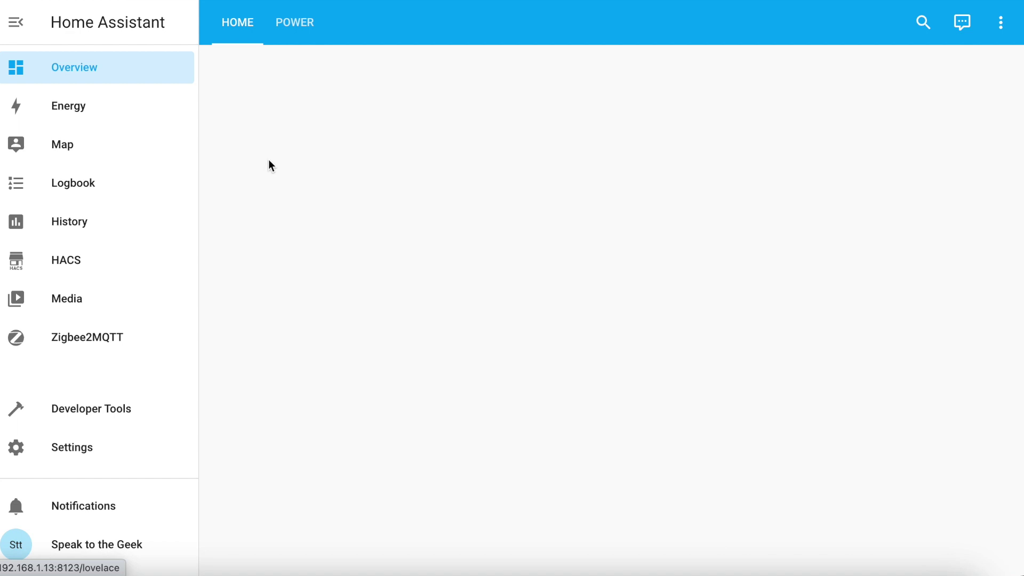
- Find the File editor add-on in the Home Assistant Add-on Store
left_click(82, 454)
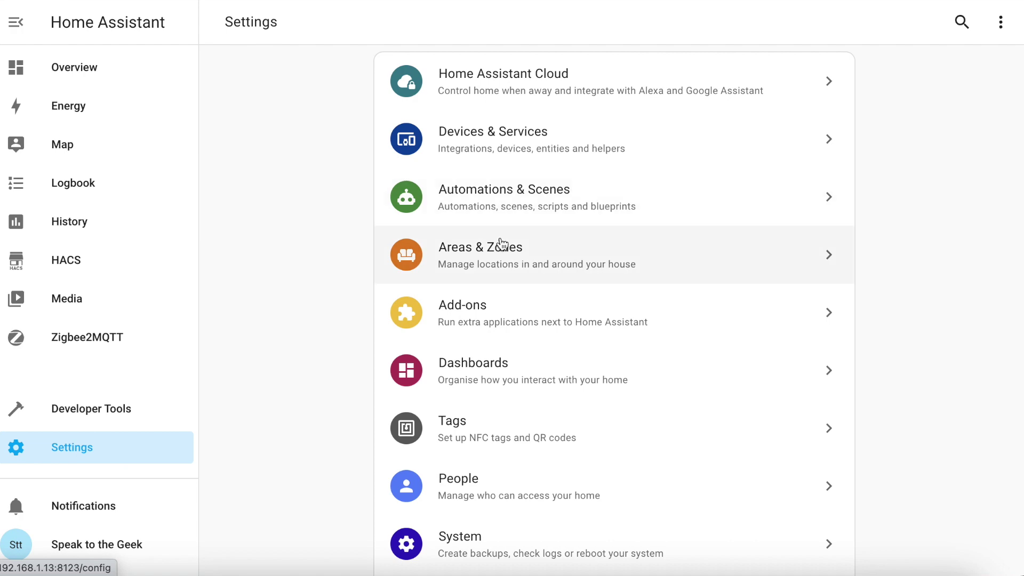
left_click(481, 325)
left_click(958, 545)
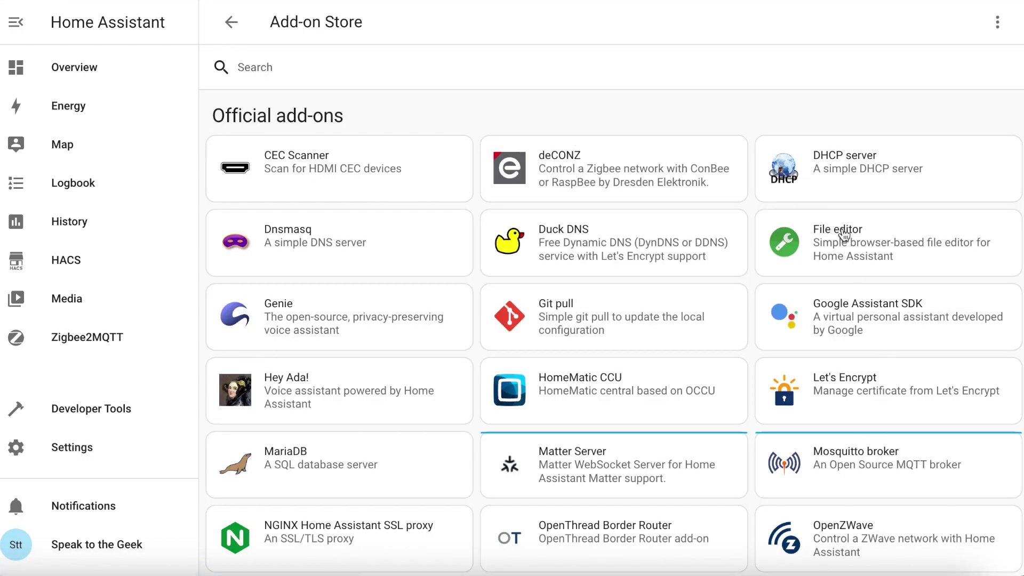
left_click(867, 256)
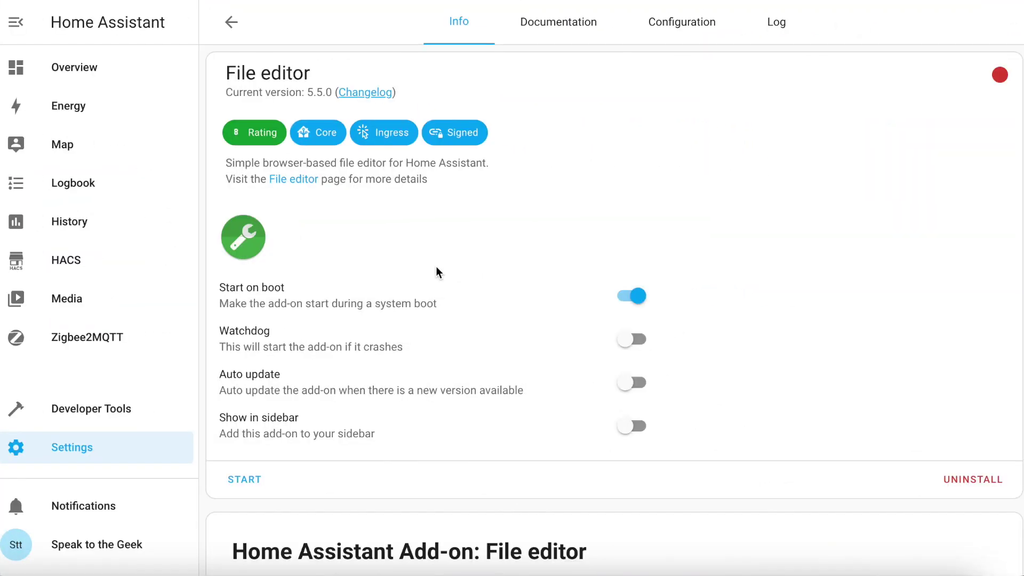
- Show File editor in the sidebar, start it, and open it
left_click(633, 430)
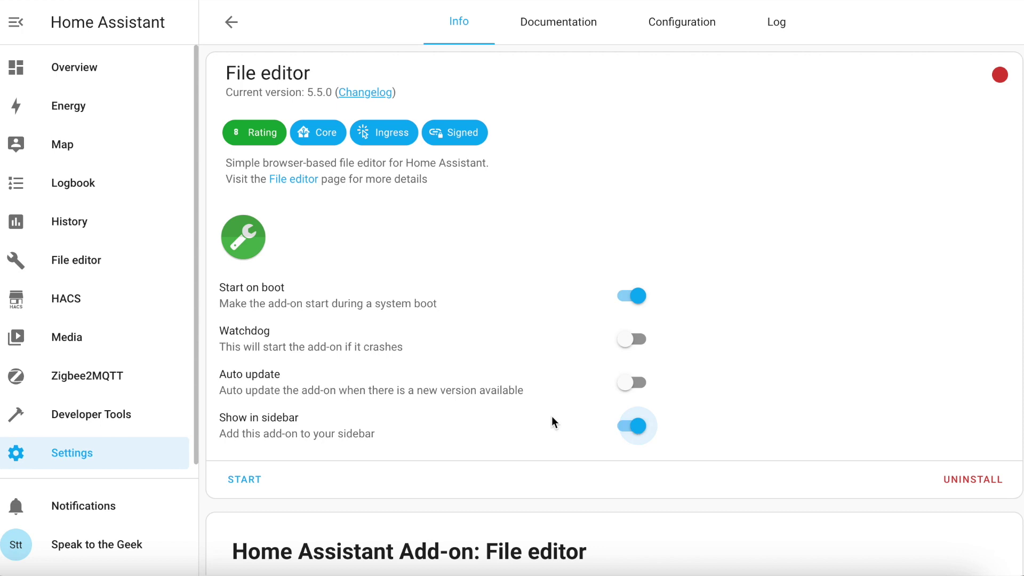
left_click(255, 483)
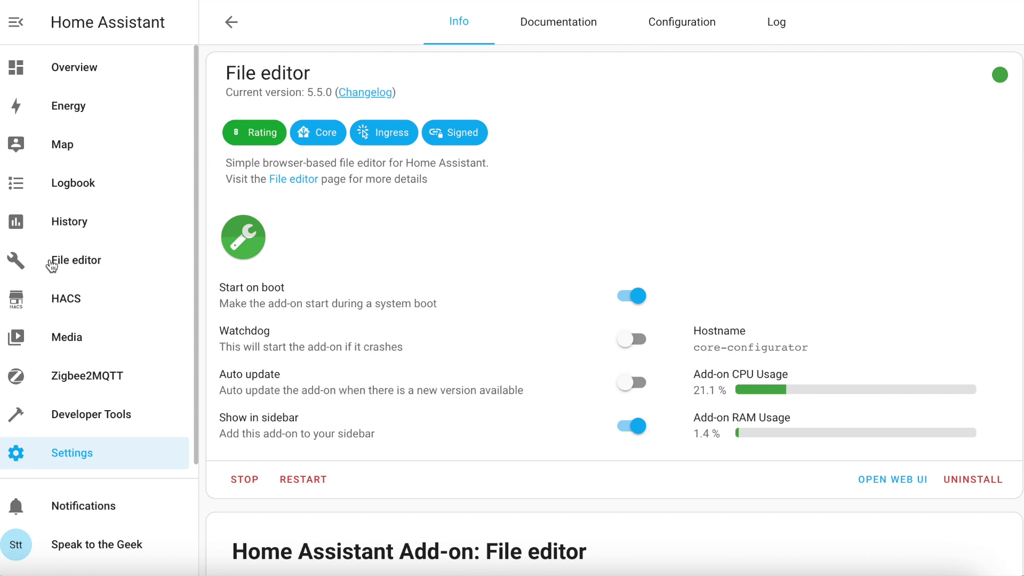
left_click(77, 270)
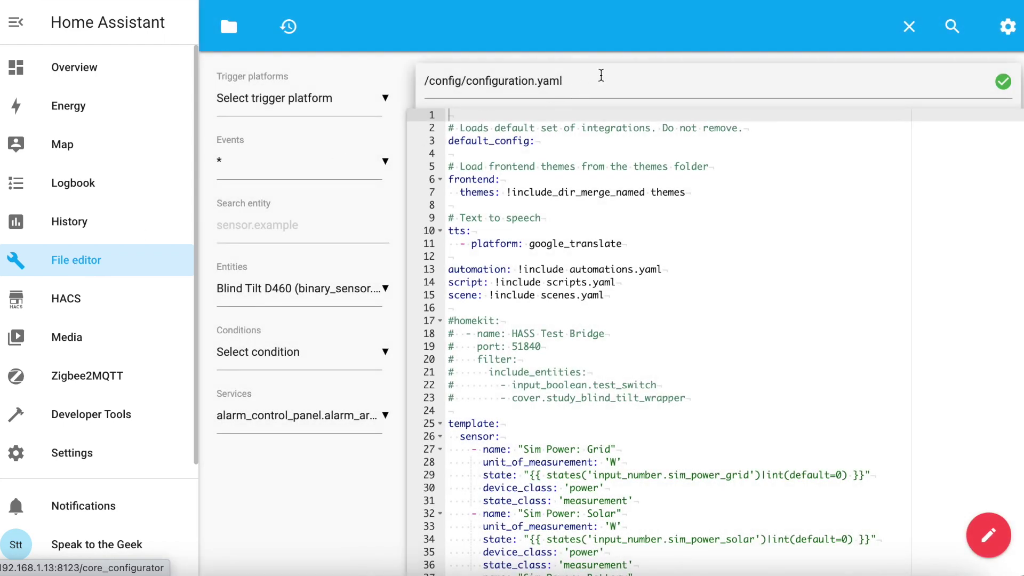
- Open configuration.yaml from the config folder in File editor
left_click(586, 81)
left_click_drag(586, 81, 421, 83)
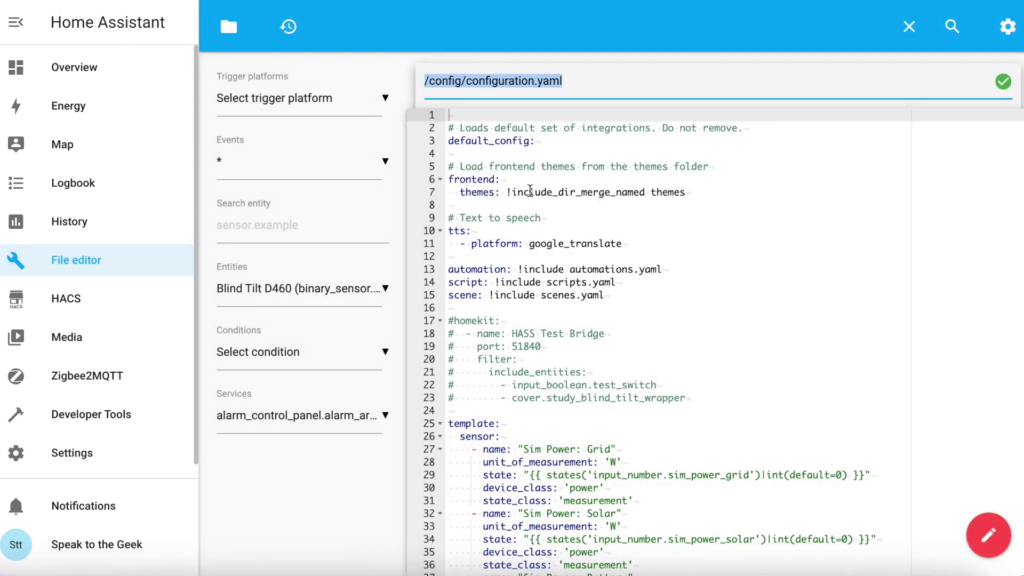
left_click(229, 26)
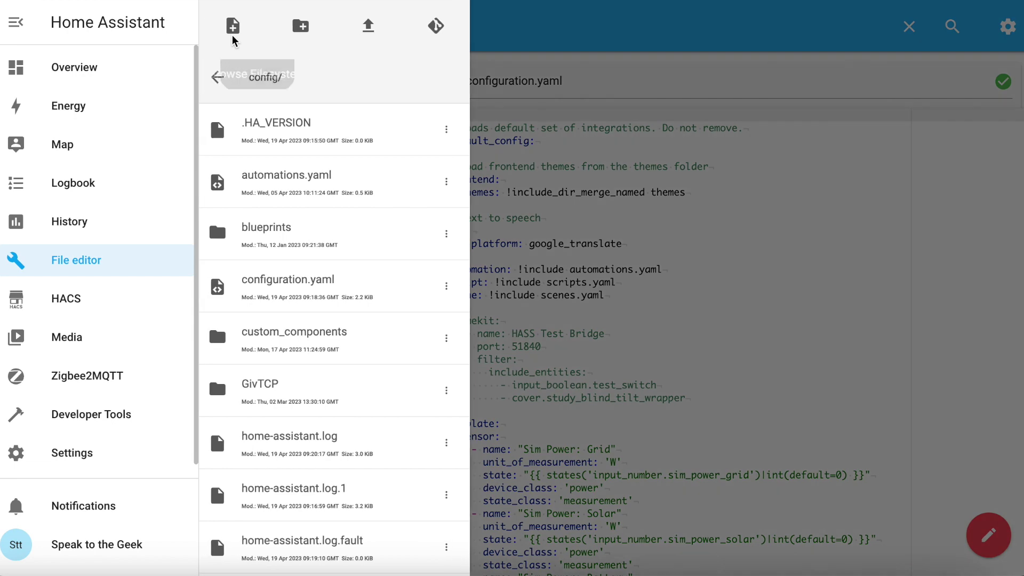
scroll(269, 154, "down", 2)
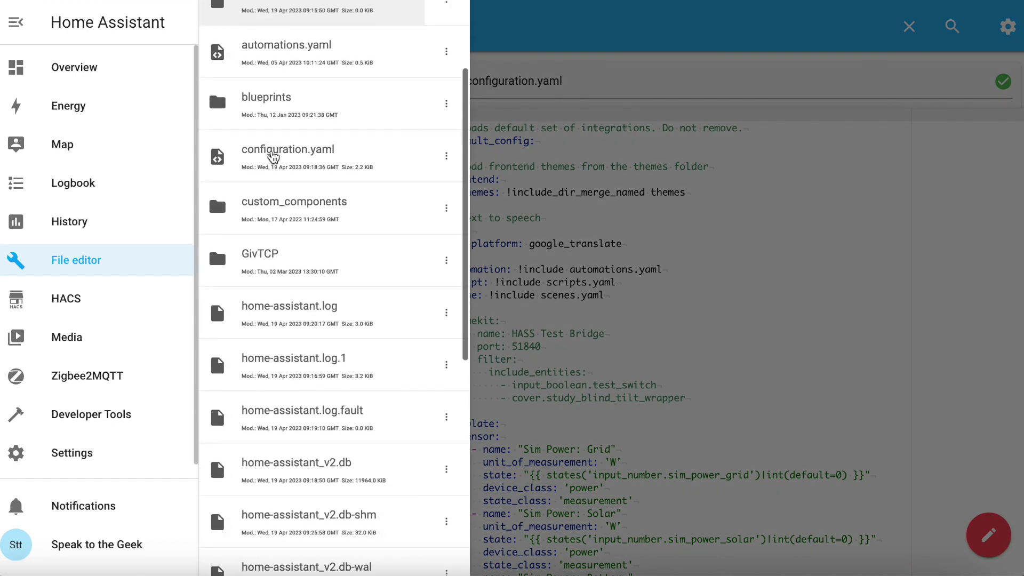
left_click(301, 160)
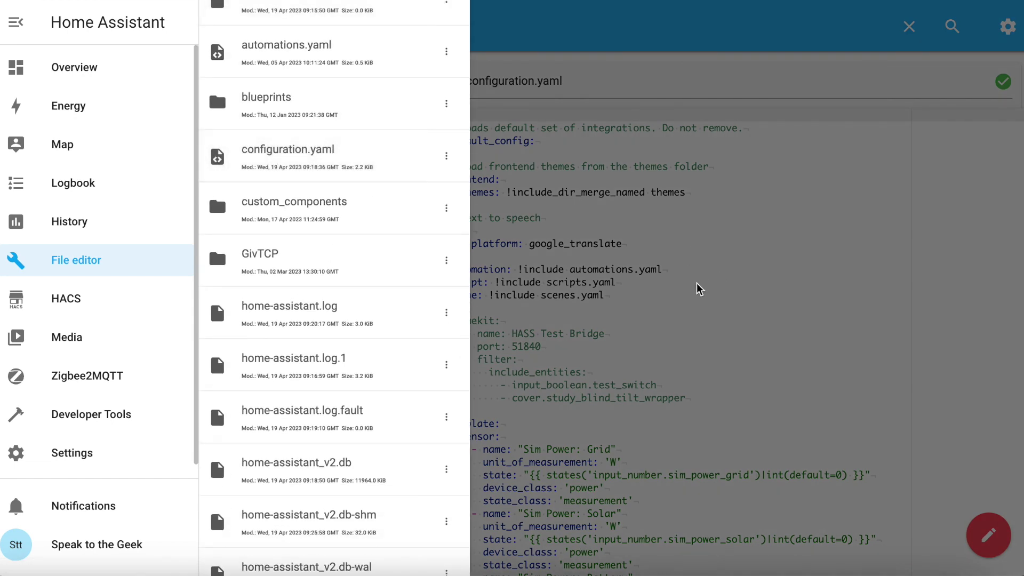
- Paste the carbon intensity rest sensor block at the end of configuration.yaml
scroll(688, 320, "down", 10)
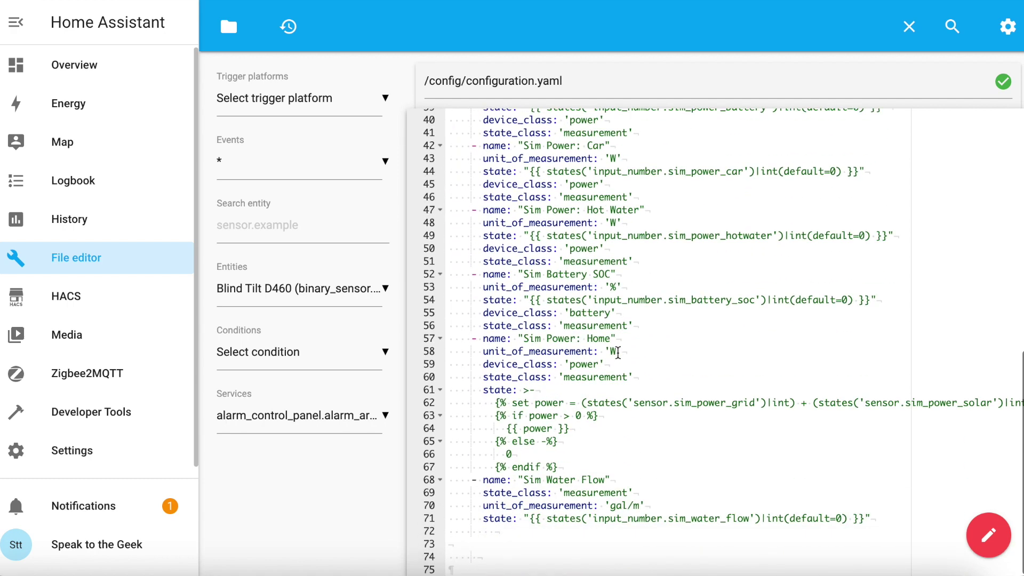
left_click(488, 544)
key("Return")
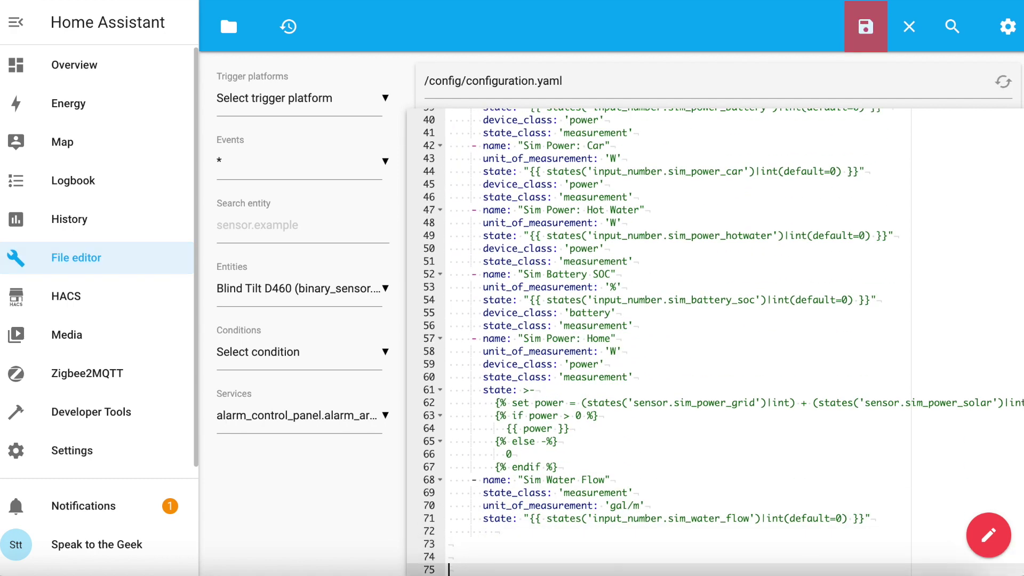
key("ctrl+v")
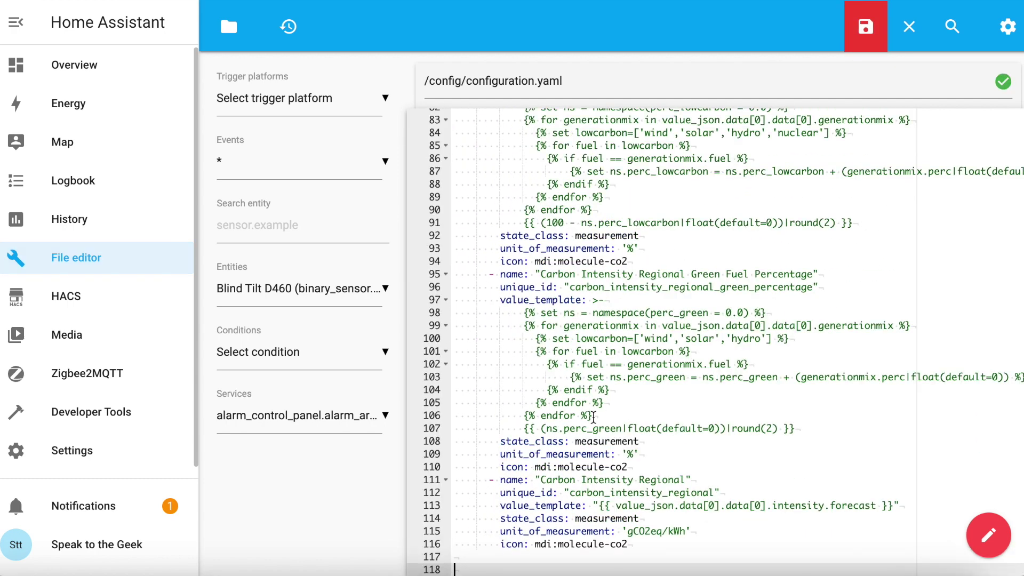
scroll(620, 412, "up", 5)
scroll(619, 413, "down", 2)
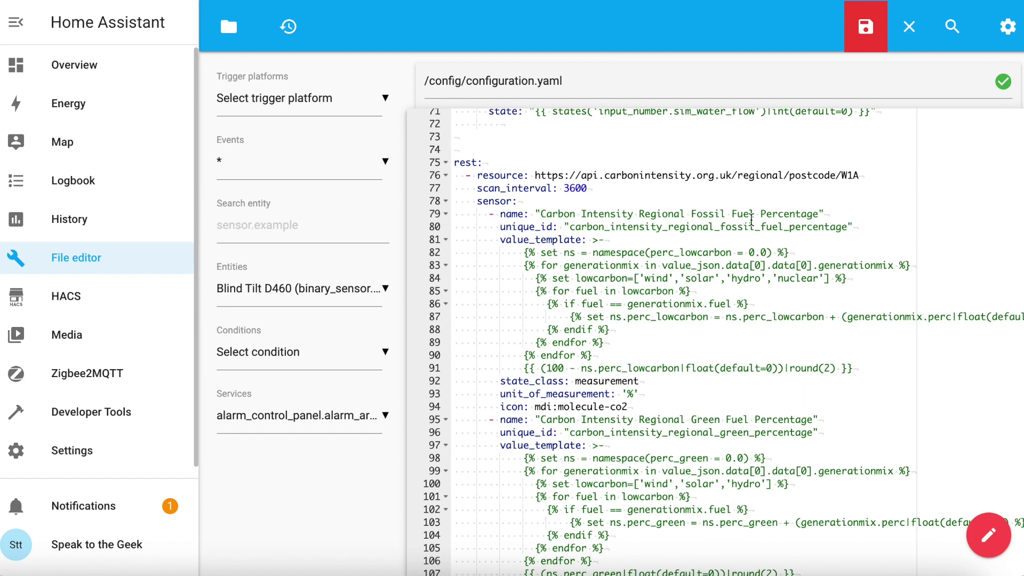
- Highlight the W1A postcode in the API address and save configuration.yaml
left_click_drag(860, 175, 478, 173)
left_click(945, 199)
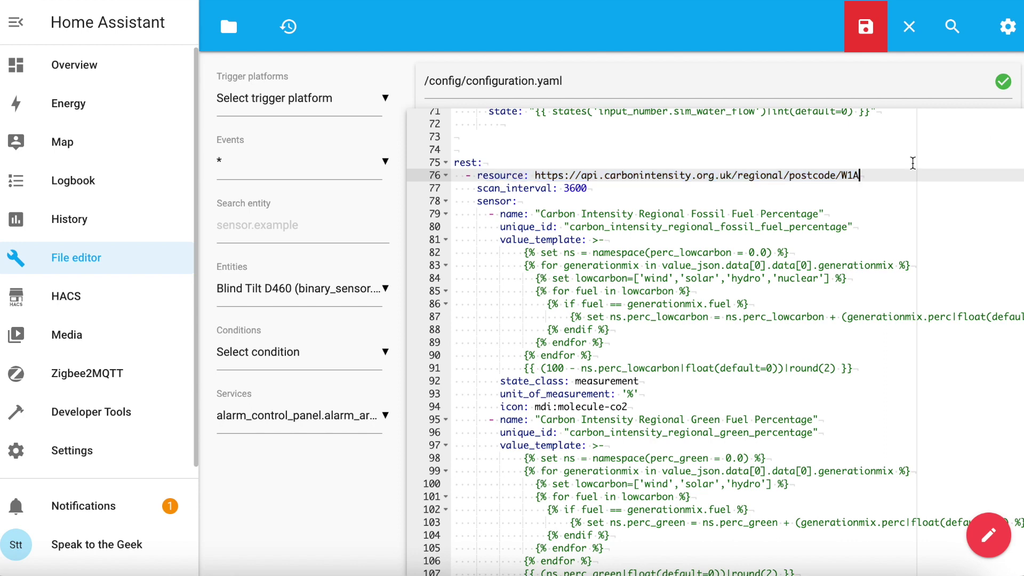
left_click_drag(864, 174, 843, 175)
left_click(866, 26)
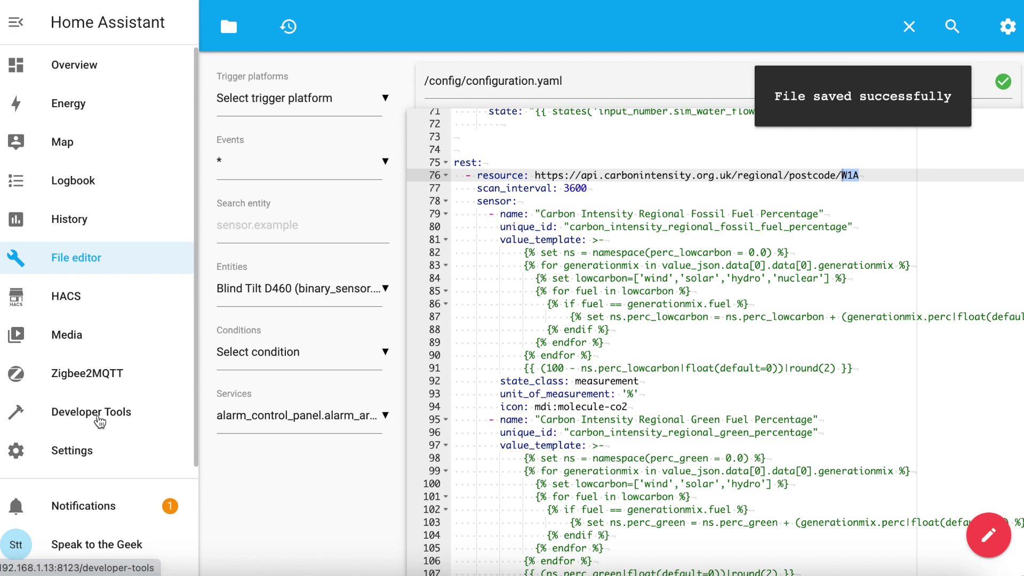
- Validate the edited configuration, fully restart Home Assistant, then go to Devices & Services
left_click(99, 421)
left_click(290, 298)
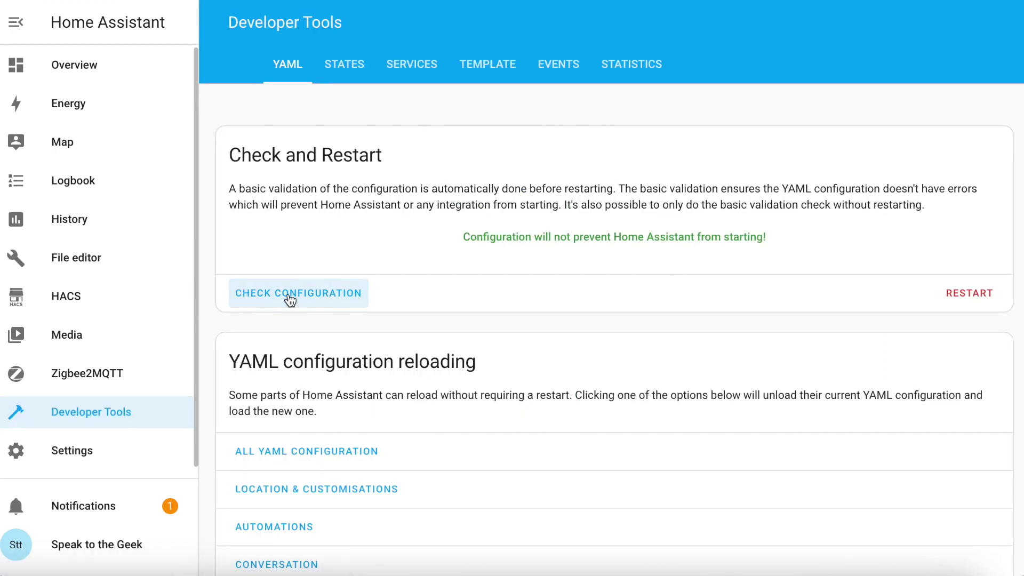
left_click(972, 295)
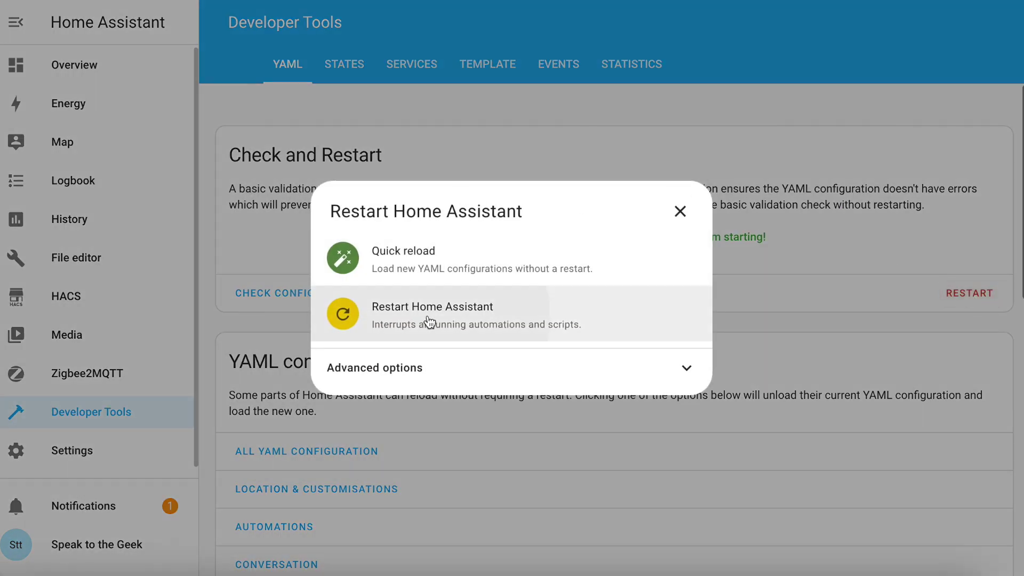
left_click(459, 312)
left_click(638, 338)
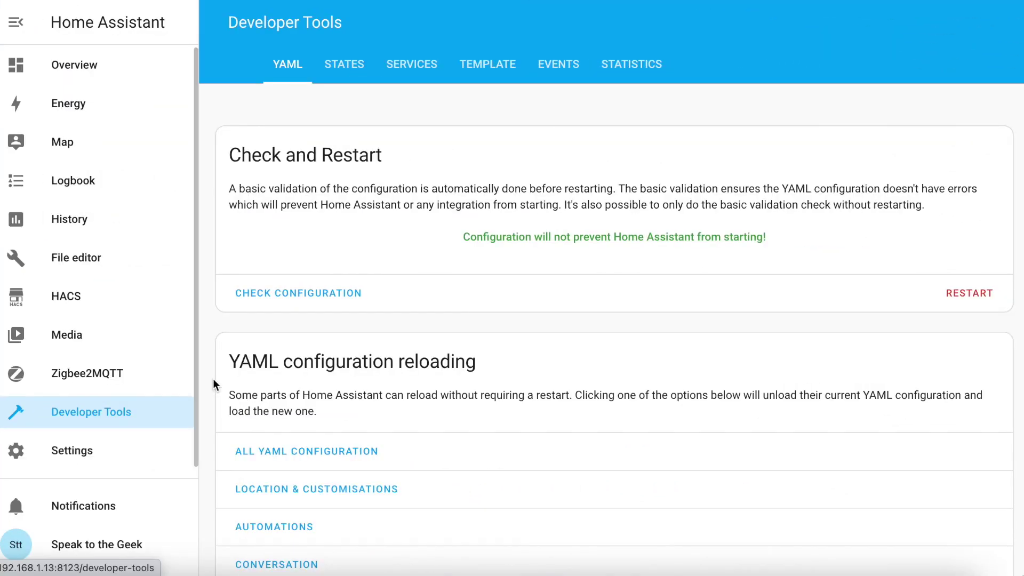
left_click(85, 459)
left_click(486, 153)
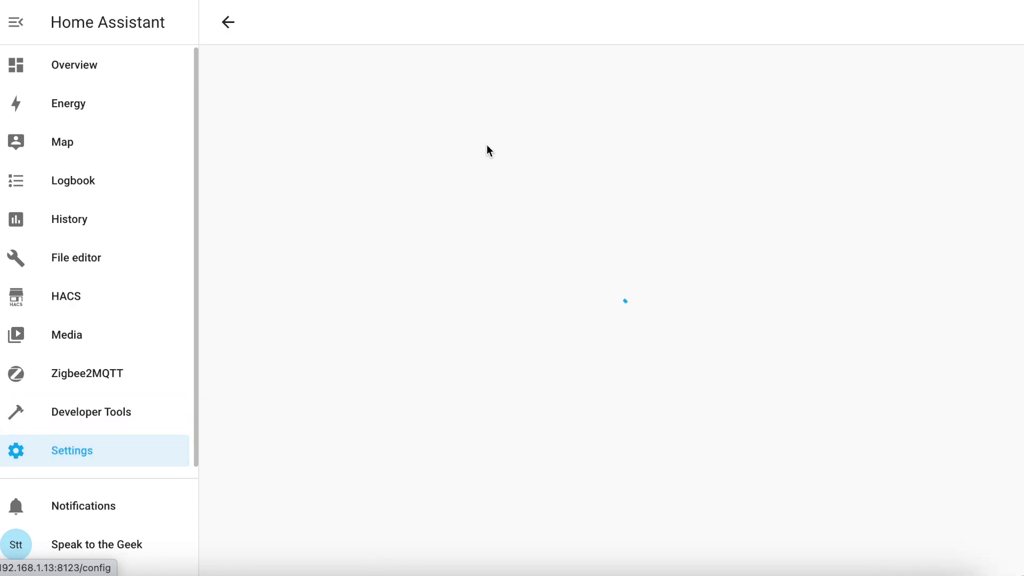
- Search the Entities list for 'carbon' to find the Carbon Intensity Regional sensors
left_click(666, 16)
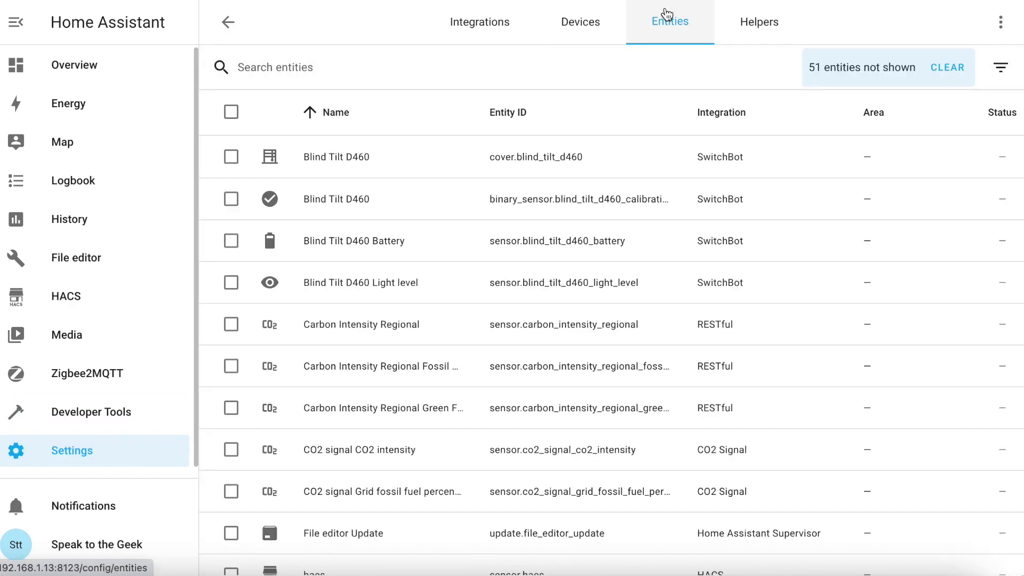
left_click(343, 79)
type("carbon")
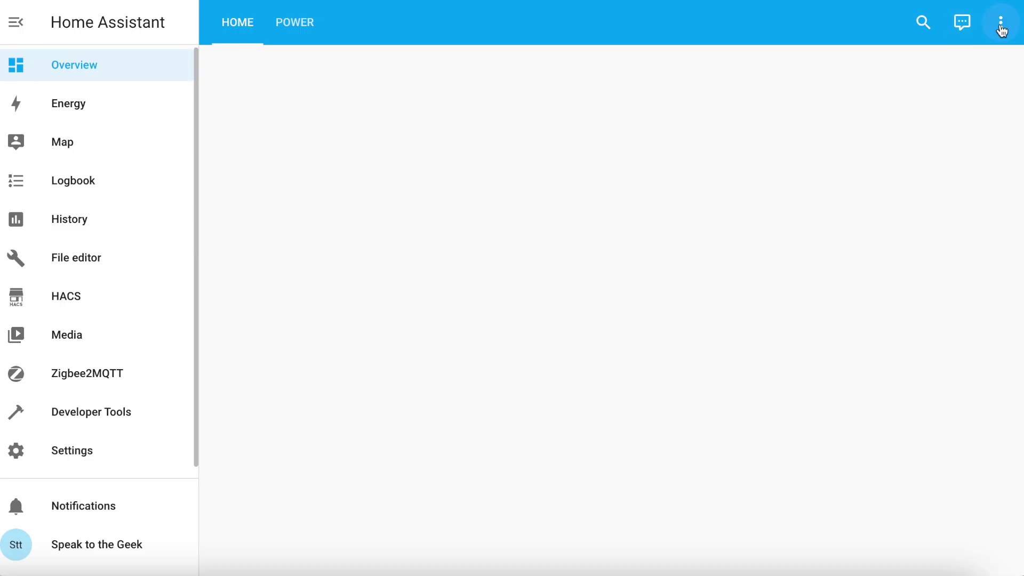
- Start adding a new Gauge card to the Home dashboard
left_click(1001, 24)
left_click(985, 62)
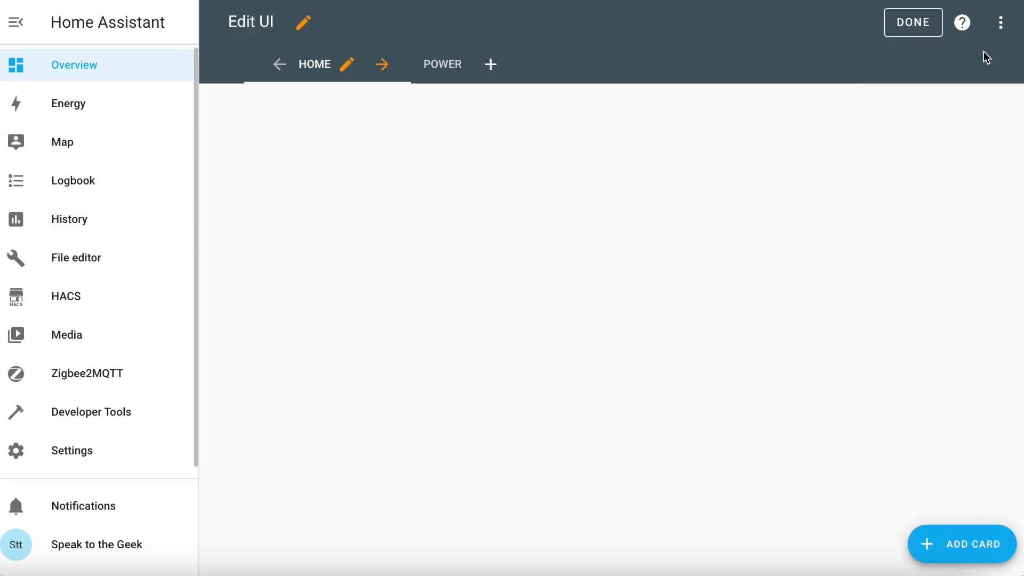
left_click(954, 531)
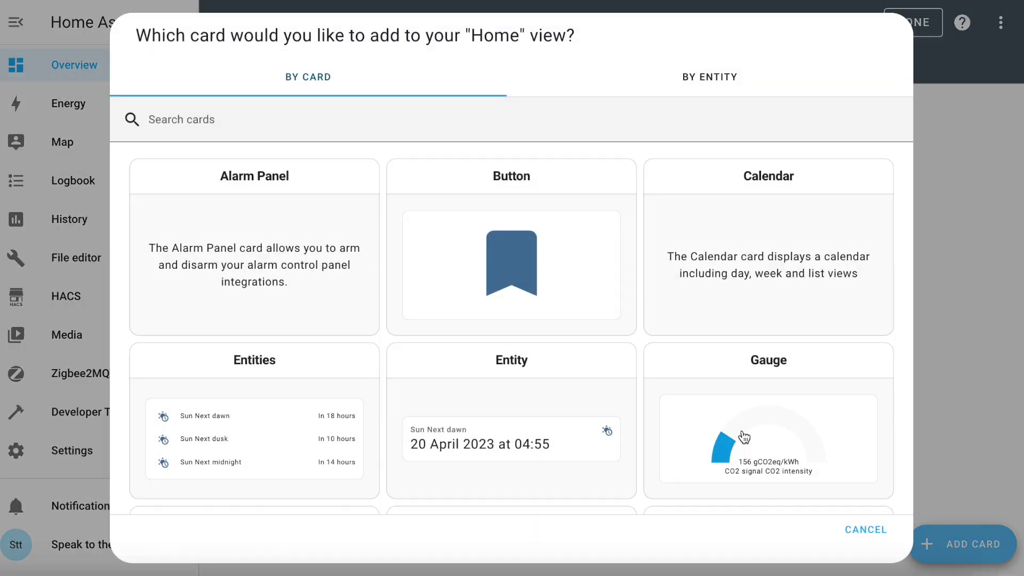
left_click(258, 126)
type("ga")
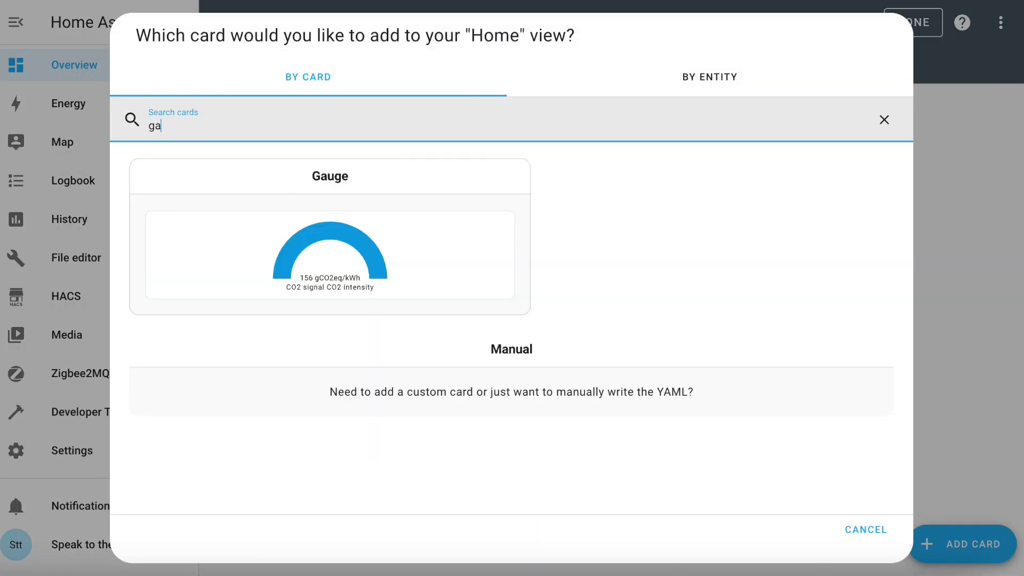
left_click(354, 265)
- Set the gauge entity to Carbon Intensity Regional
left_click(342, 129)
key("ctrl+a")
key("BackSpace")
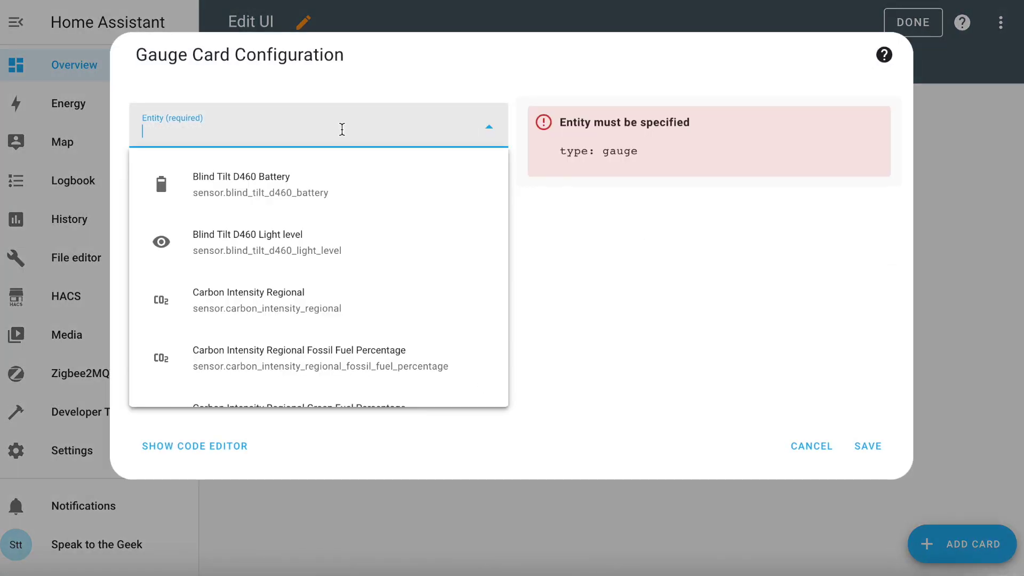
type("carb")
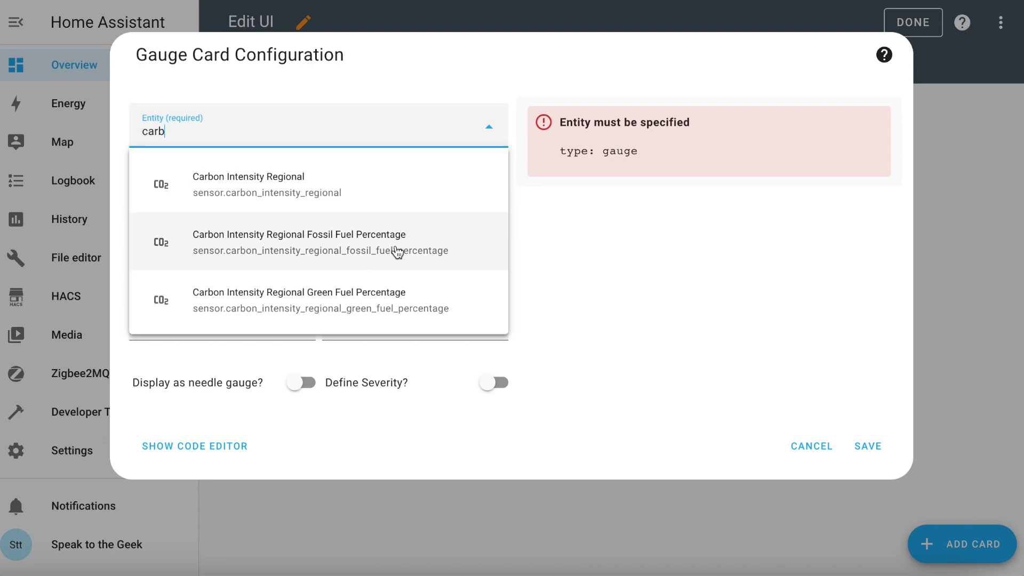
left_click(336, 202)
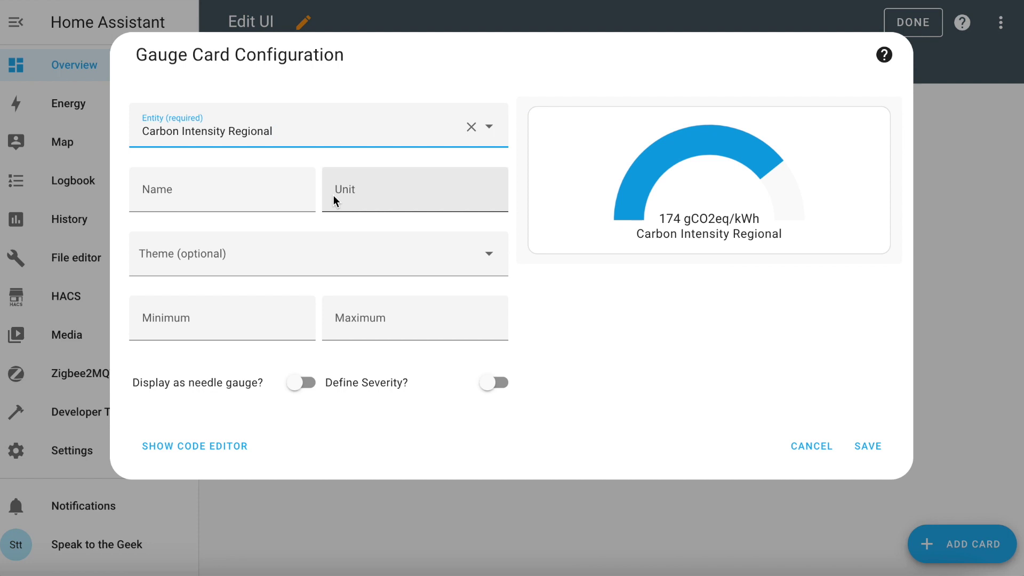
- Name the gauge Grid Carbon Intensity, set maximum 600, and display it as a needle
left_click(240, 192)
type("Grid ")
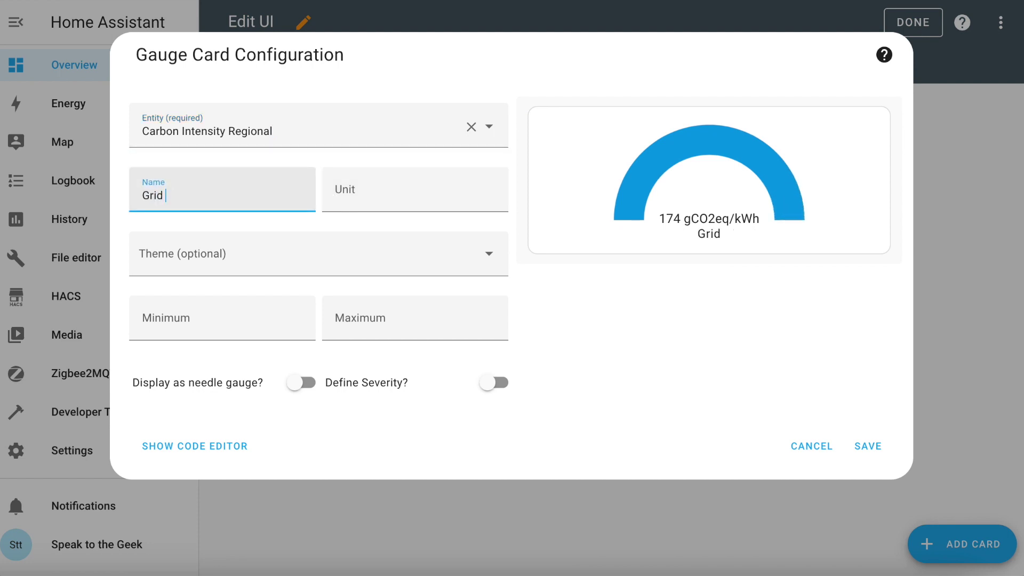
type("Carbon Inten")
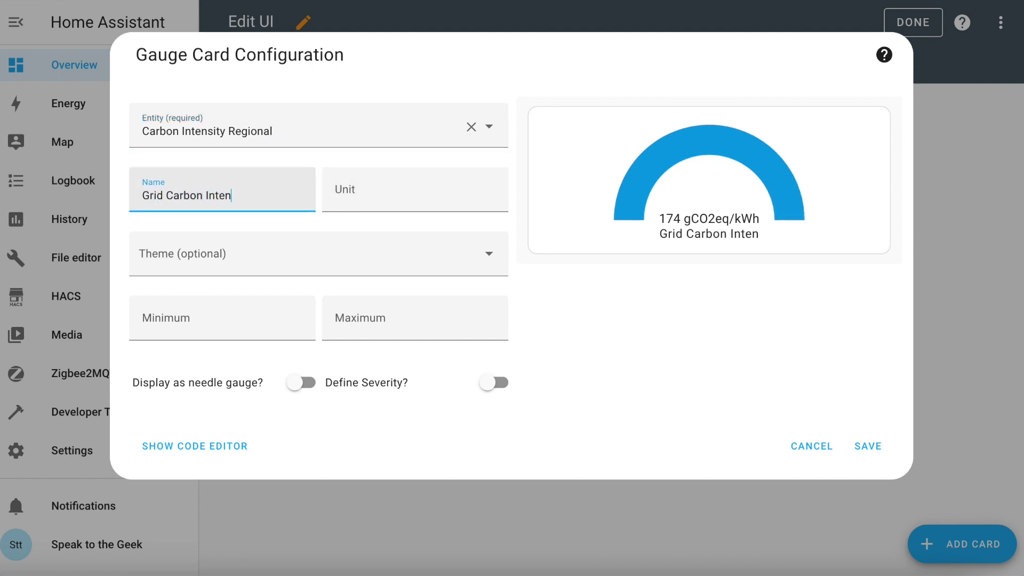
type("sity")
left_click(398, 320)
type("100")
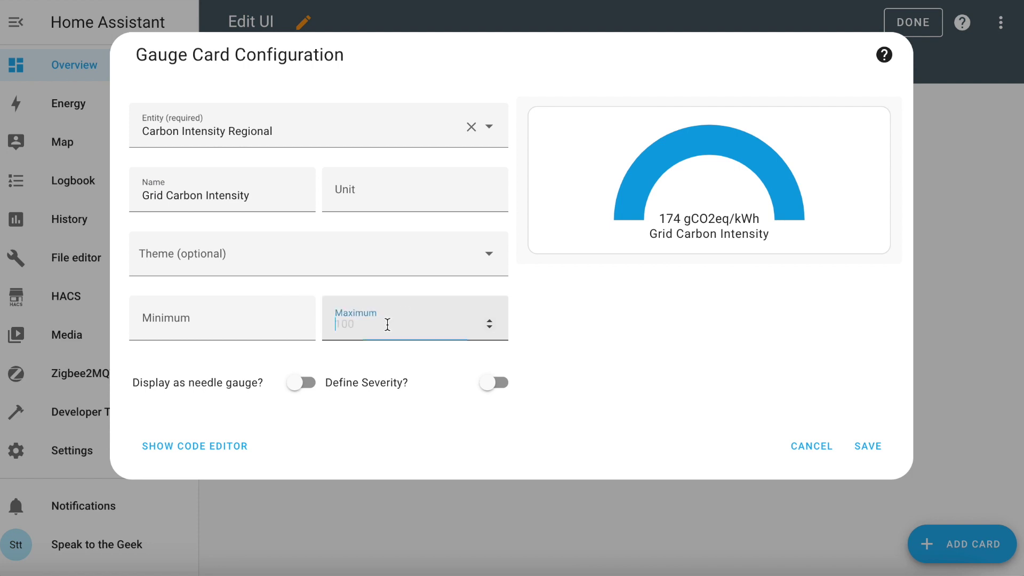
type("600")
left_click(303, 390)
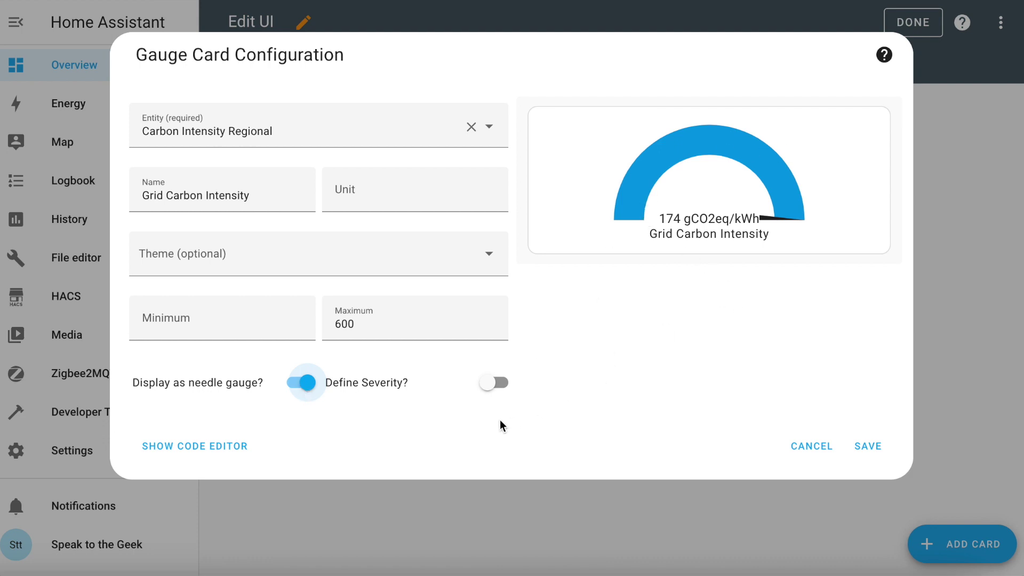
- In the card YAML, paste the segments and gCO2/kWh unit after needle: true and remove the duplicate max line
left_click(207, 448)
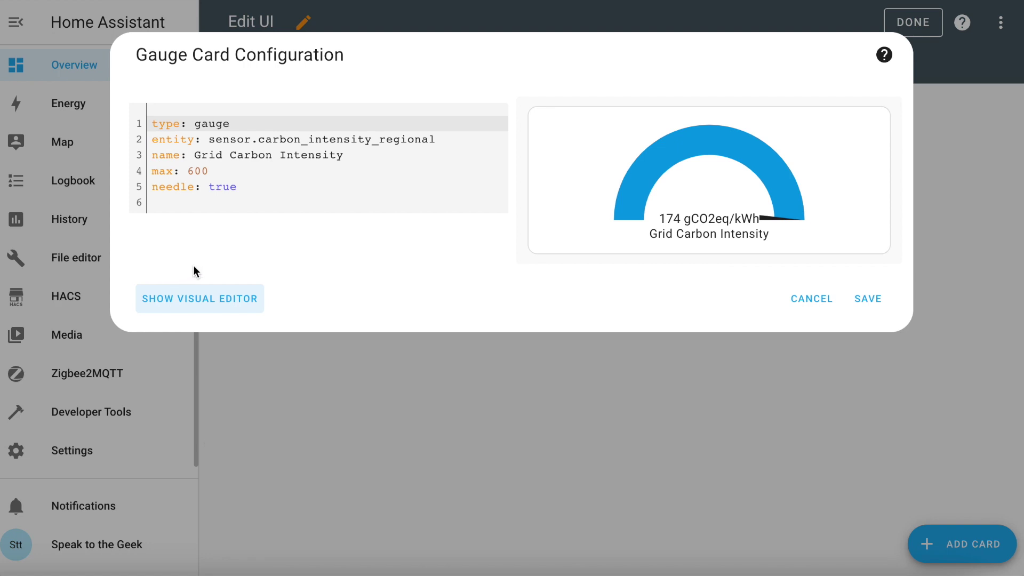
left_click(258, 190)
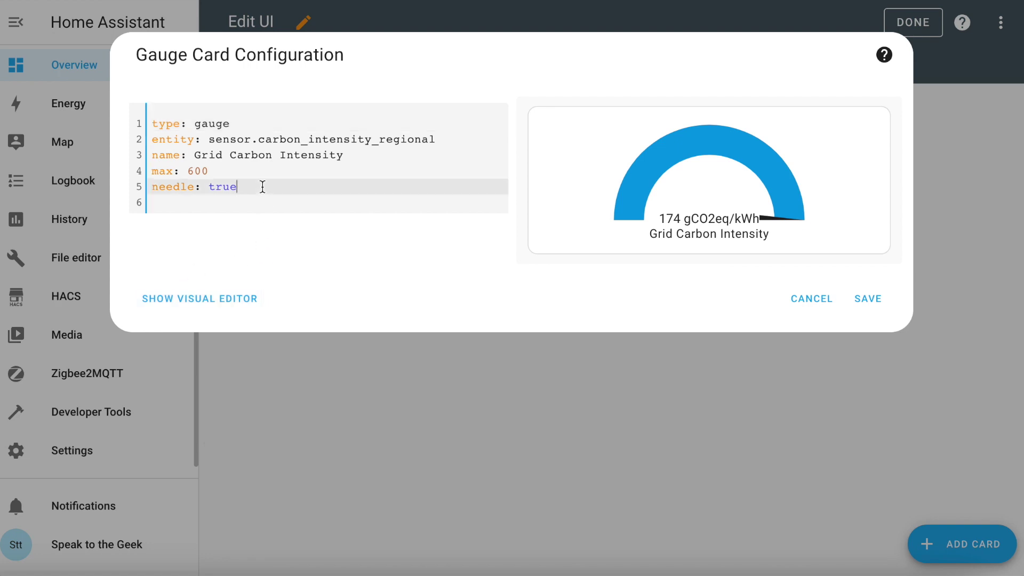
key("Return")
type("segments:   - from: 0     color: green   - from: 40     color: lightgreen   - from: 120     color: yellow   - from: 200     color: orange   - from: 290     color: red   - from: 450     color: darkred max: 600 unit: gCO2/kWh")
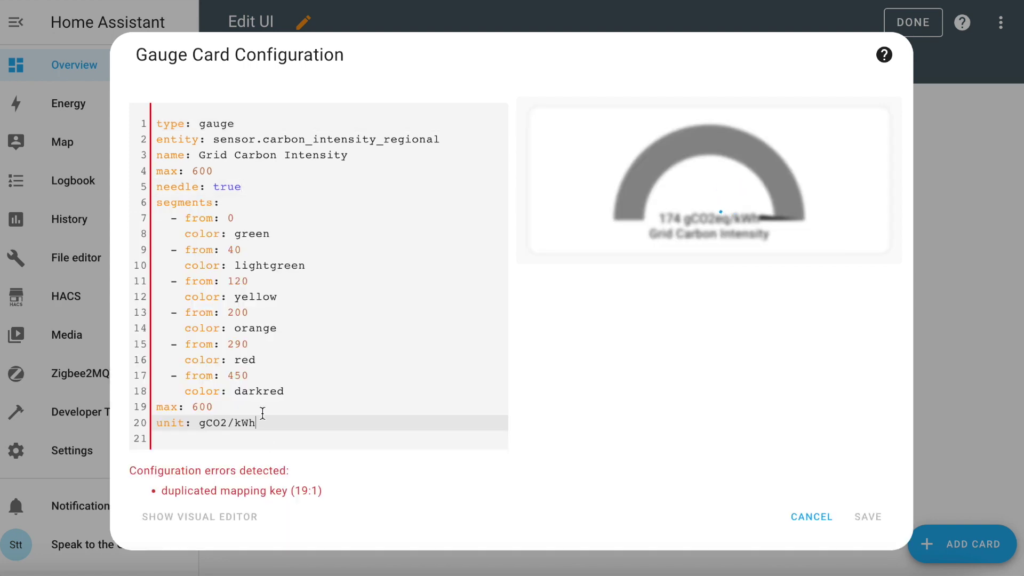
left_click_drag(242, 403, 156, 406)
key("BackSpace")
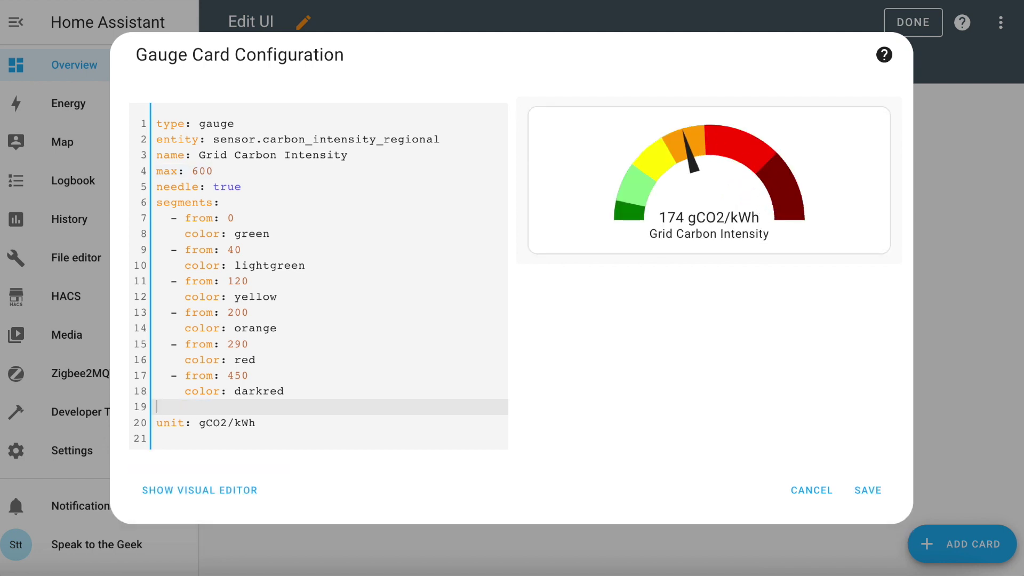
key("BackSpace")
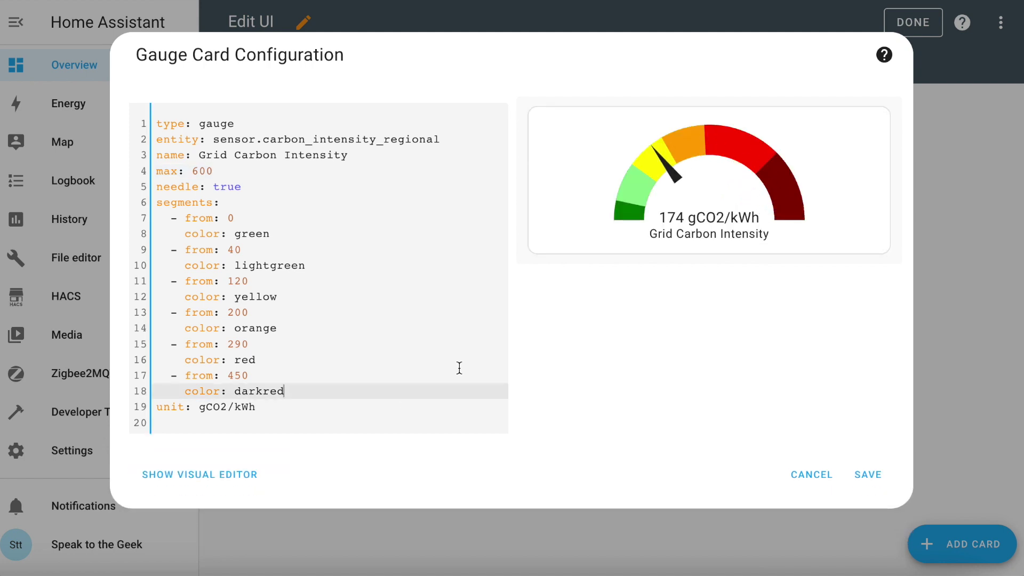
- Review the 0, 40, 120, 200, 290 and 450 colour thresholds, then save the card and finish editing
left_click(211, 218)
left_click(213, 250)
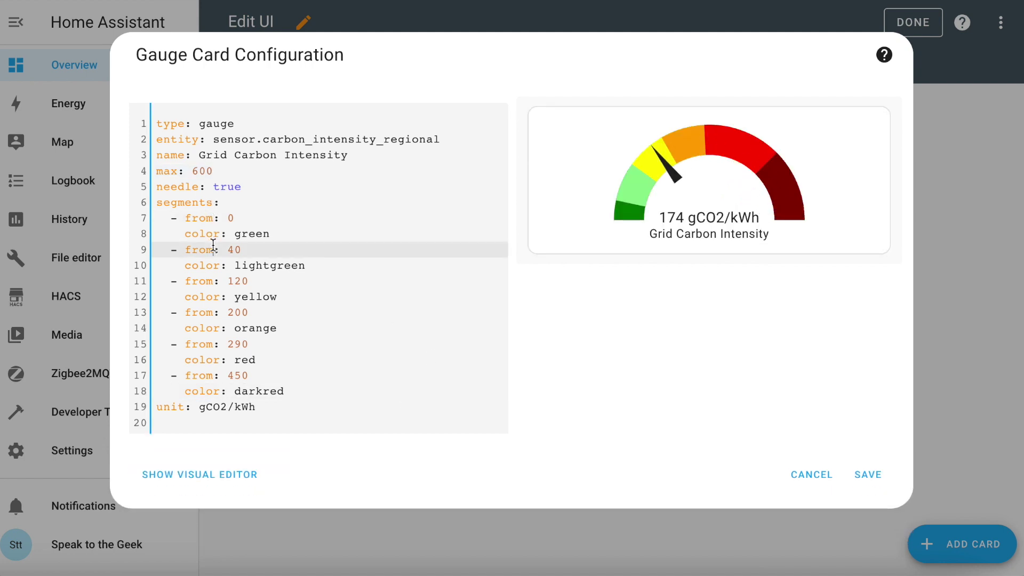
left_click(214, 279)
left_click(215, 313)
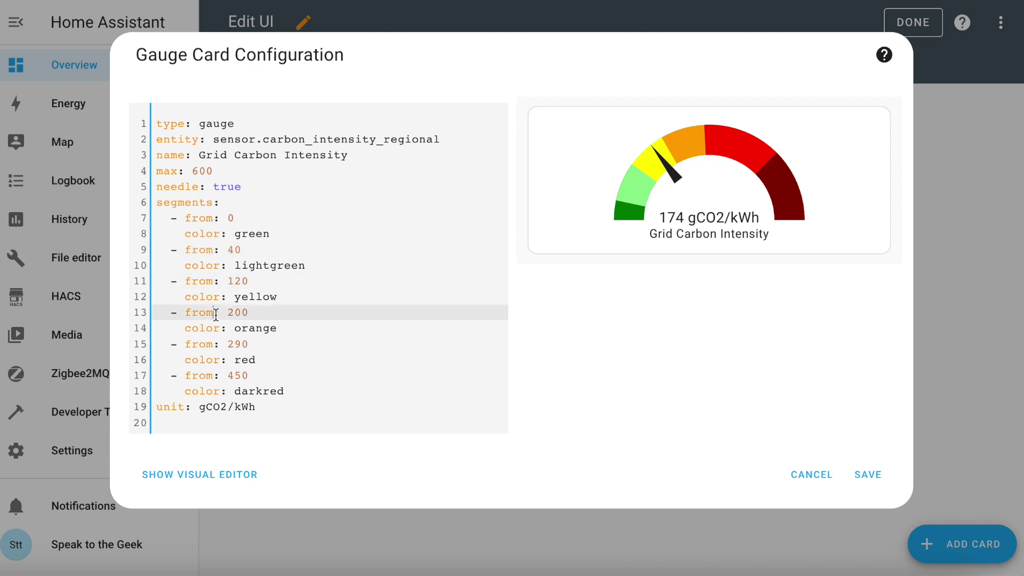
left_click(232, 344)
left_click(235, 376)
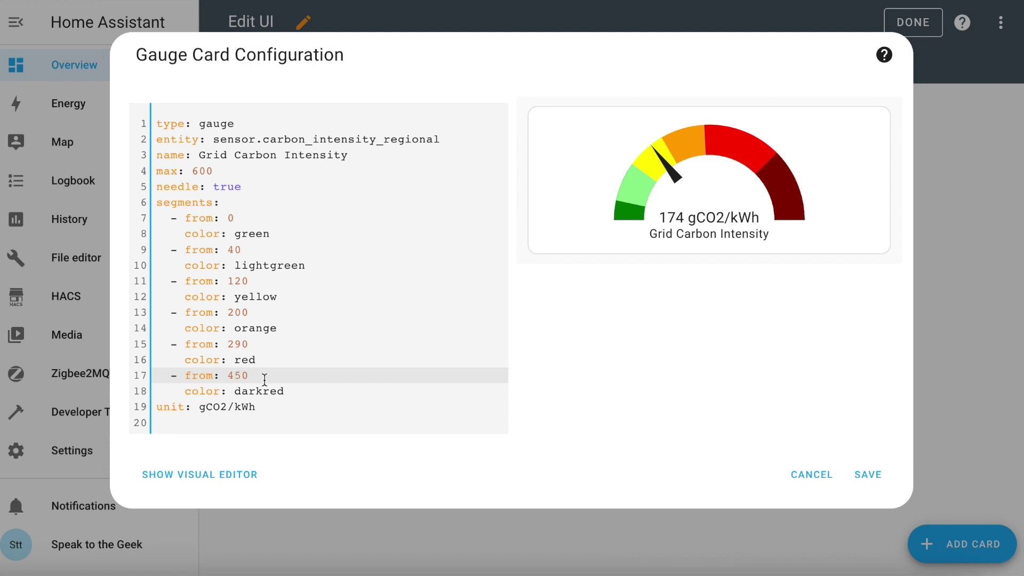
left_click_drag(292, 391, 145, 348)
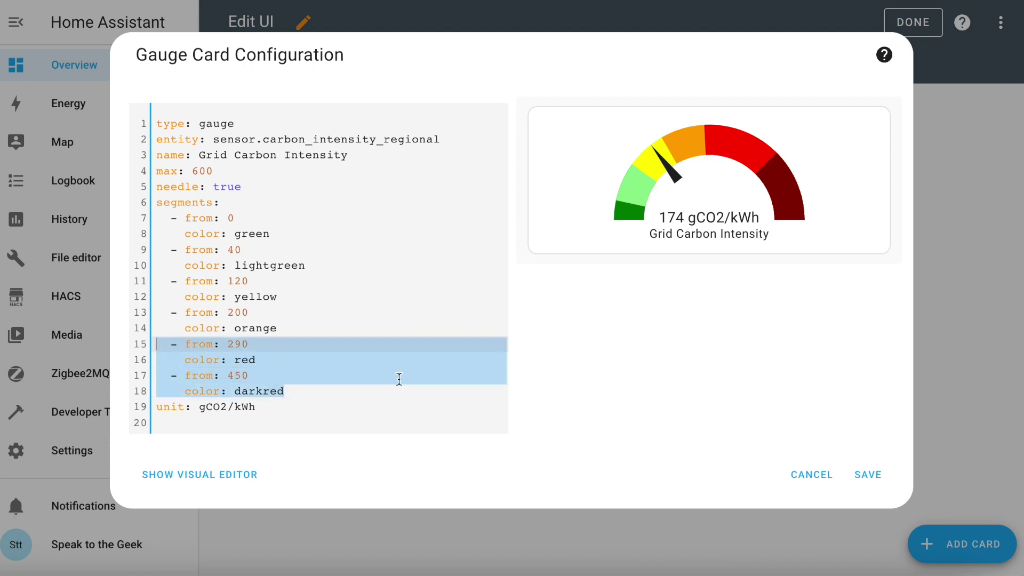
left_click(863, 474)
left_click(907, 23)
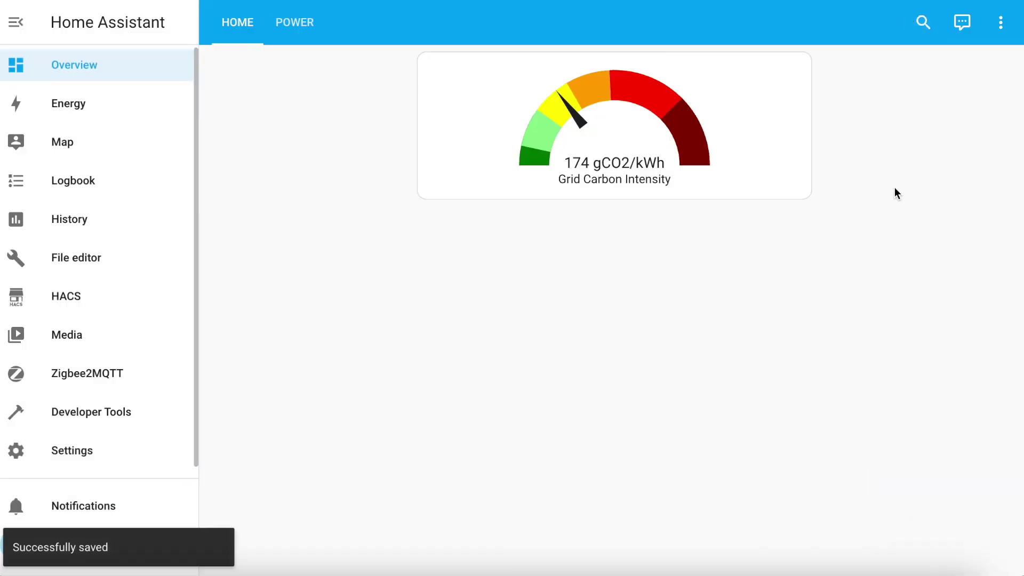